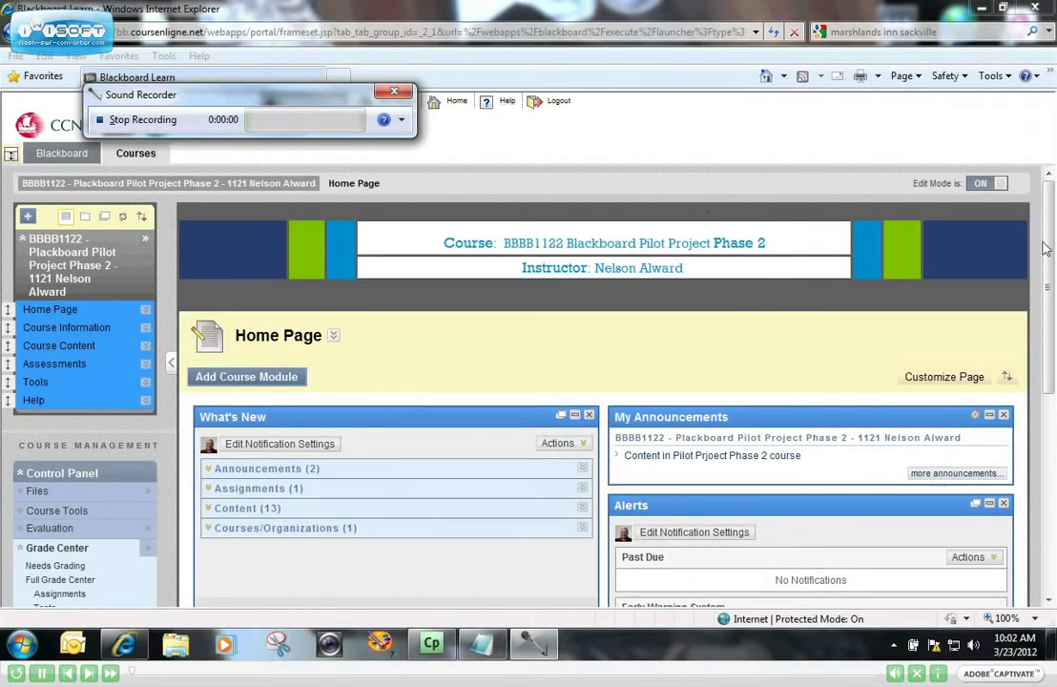
# From Needs Grading, choose Grade All Users for the Sustainability of Earth's Atmosphere assignment
pyautogui.click(1046, 248)
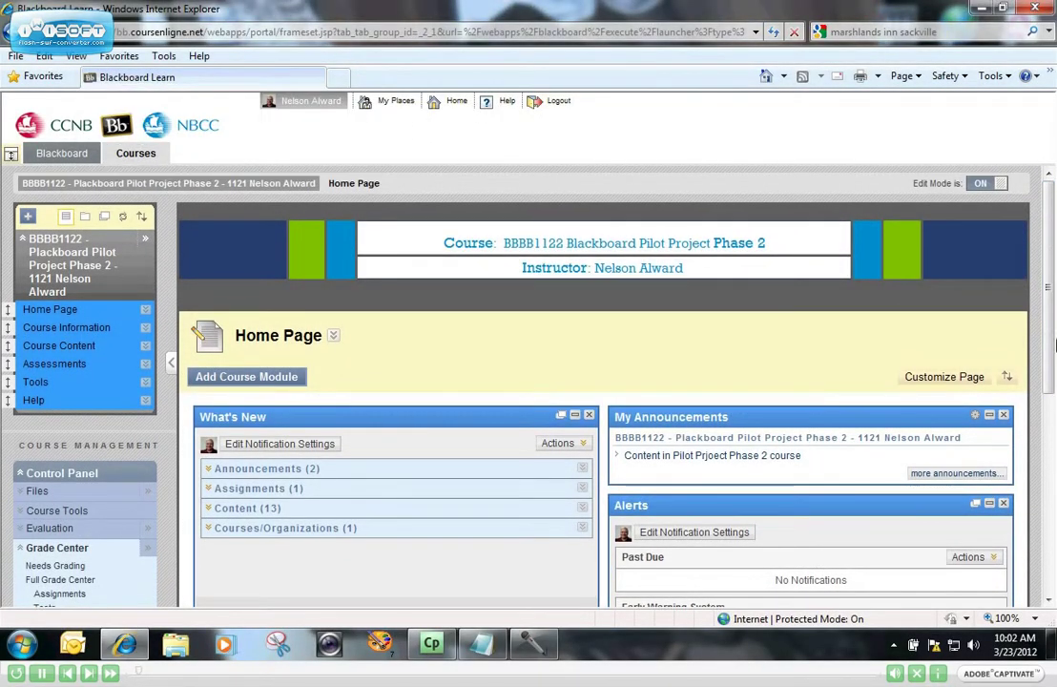
pyautogui.moveTo(1054, 346); pyautogui.dragTo(1054, 399)
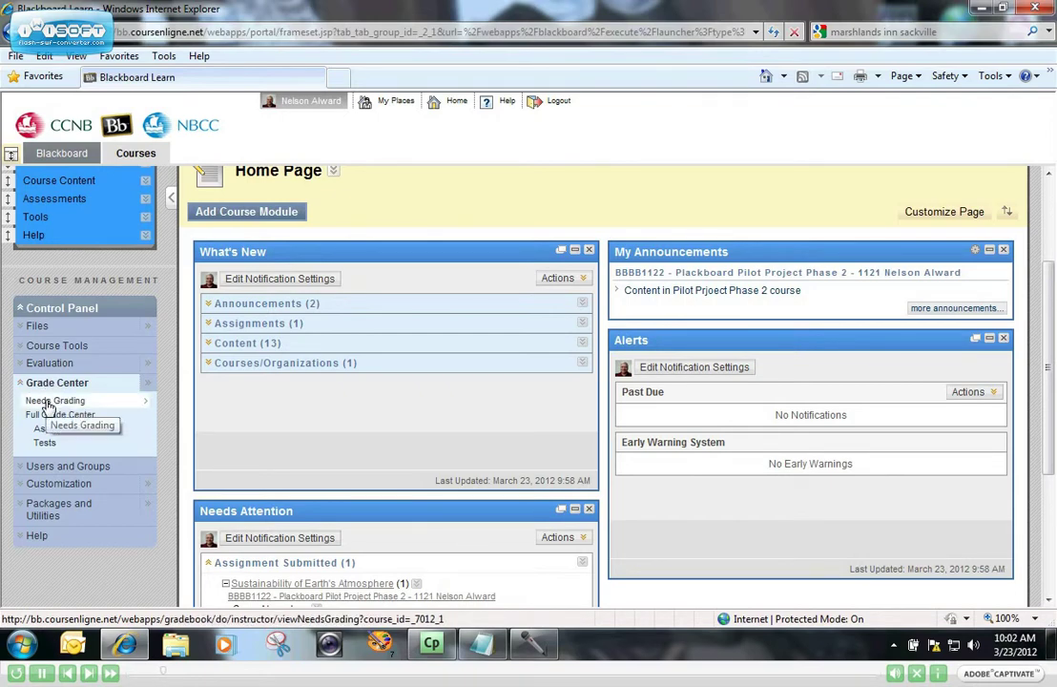
pyautogui.click(47, 401)
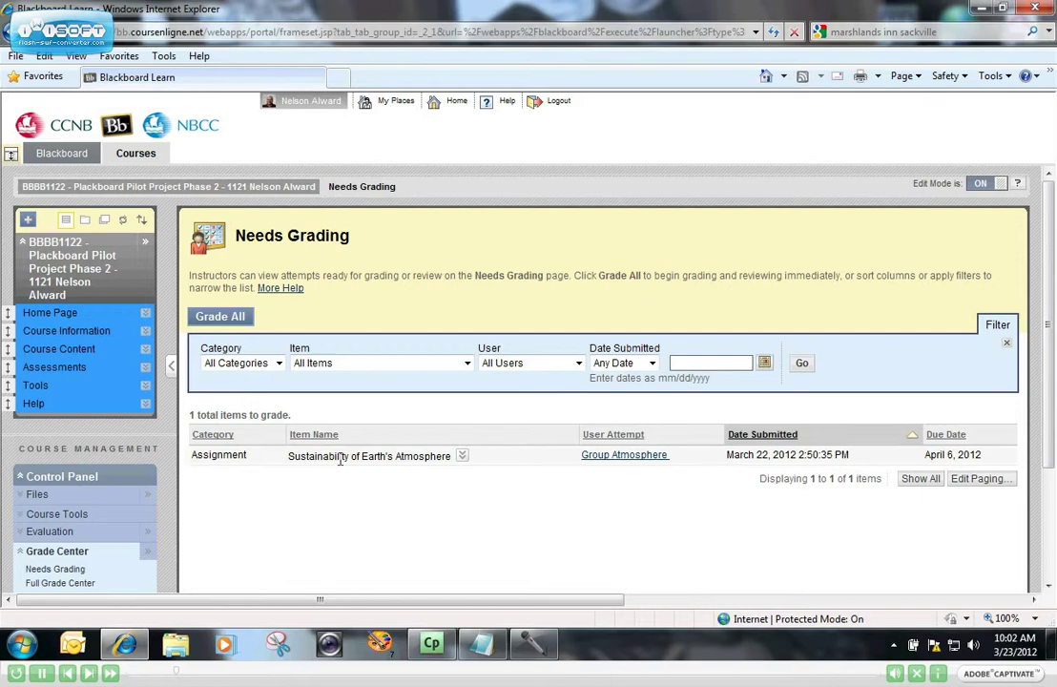
pyautogui.click(463, 456)
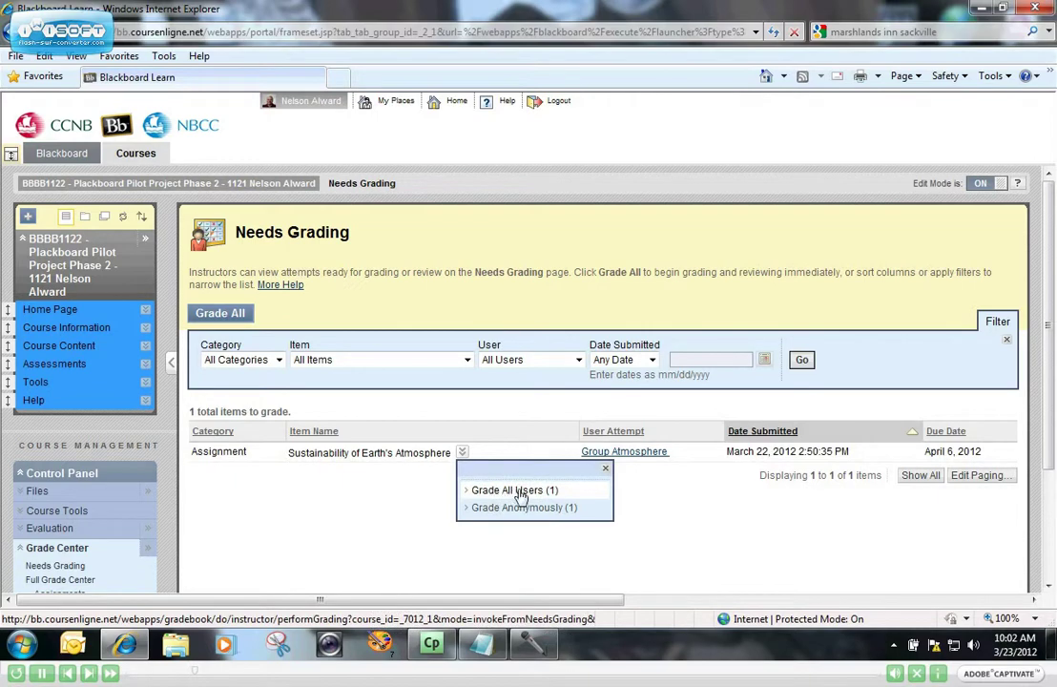
pyautogui.click(521, 493)
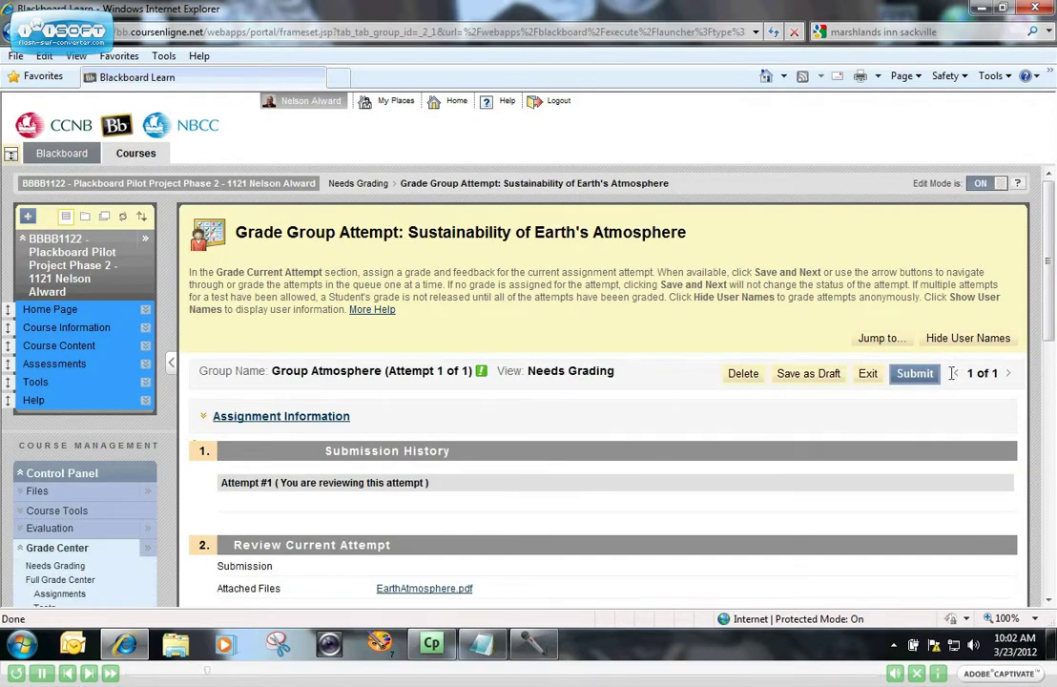
# Scroll down to Group Atmosphere's submitted EarthAtmosphere.pdf and the grading area out of 25
pyautogui.moveTo(1050, 259); pyautogui.dragTo(1050, 339)
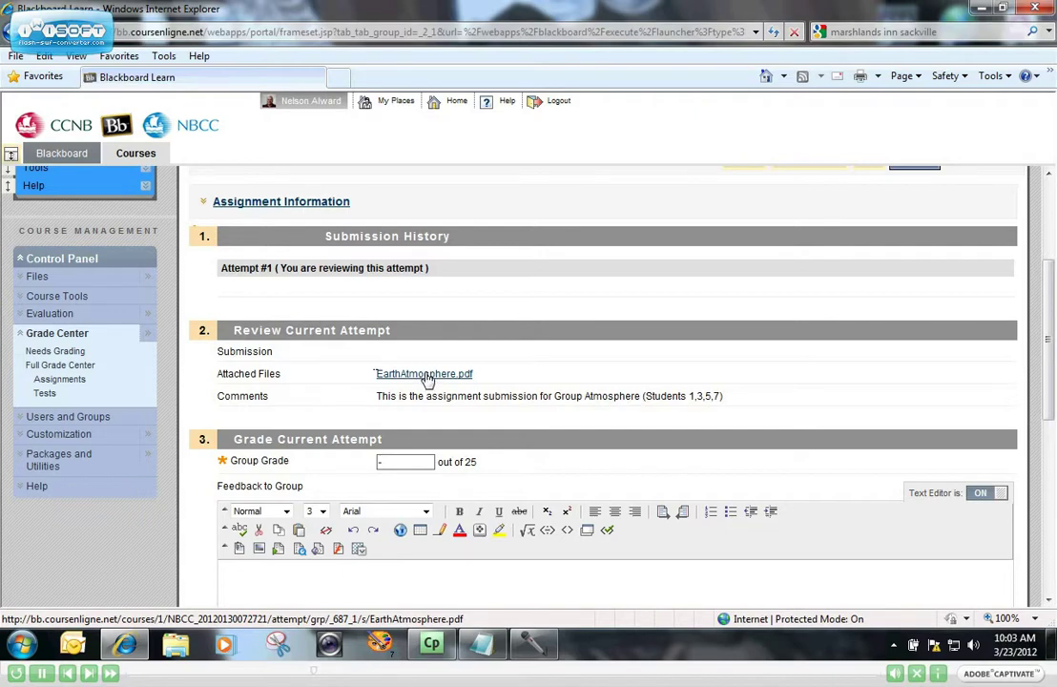
pyautogui.click(427, 376)
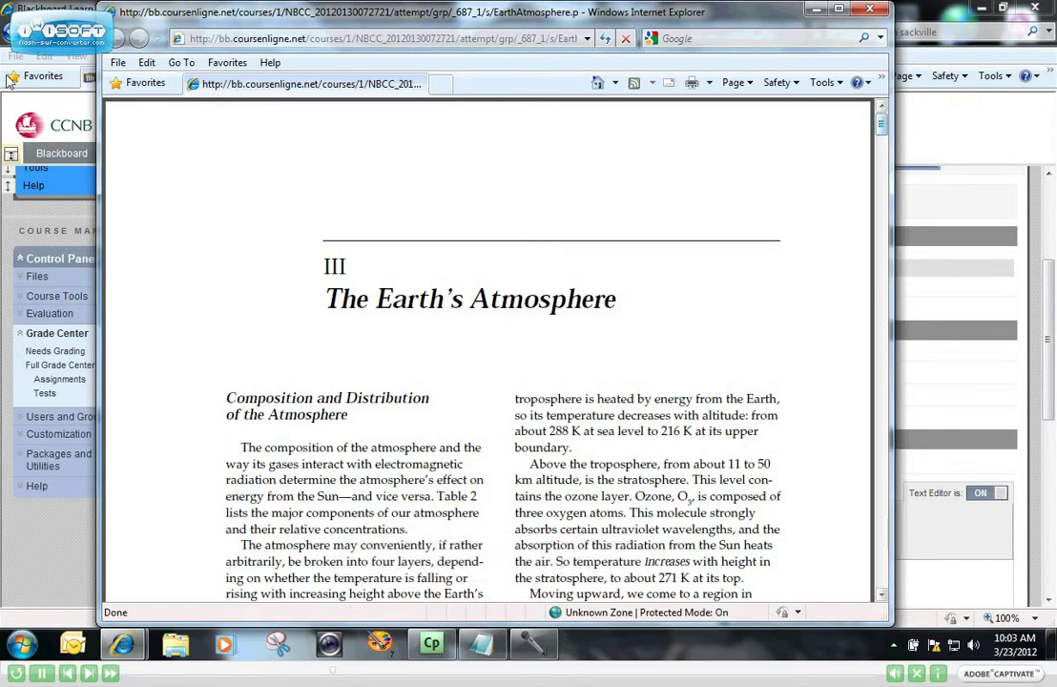
pyautogui.click(117, 63)
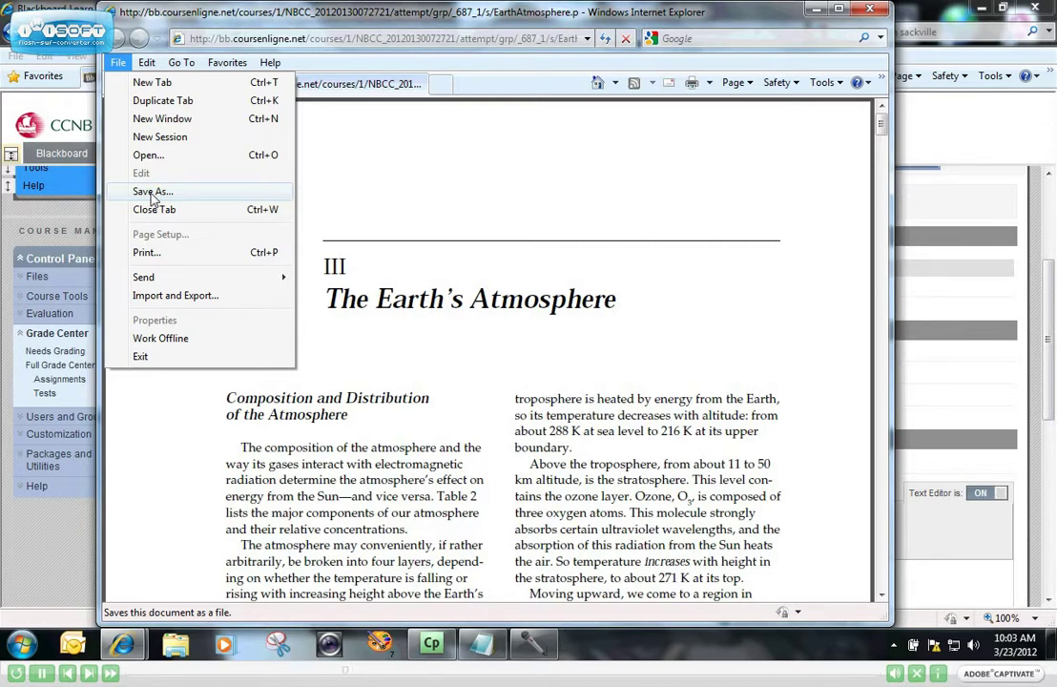
pyautogui.click(872, 9)
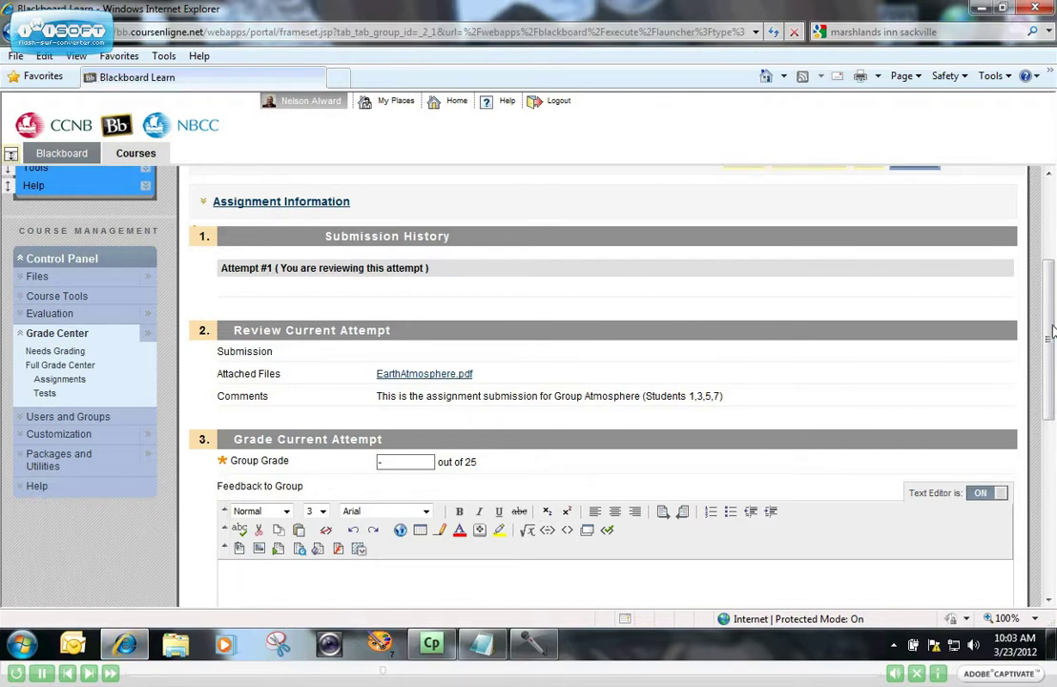
# Give the group a grade of 23 with feedback 'see attached assignment for feedback'
pyautogui.moveTo(1052, 331); pyautogui.dragTo(1052, 360)
pyautogui.click(397, 378)
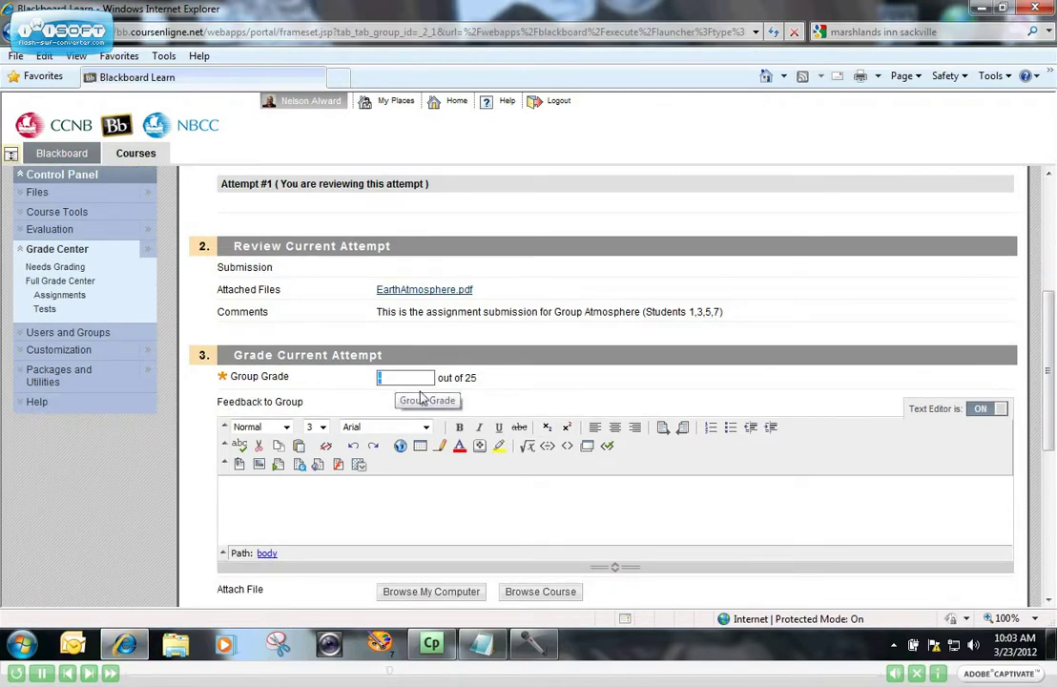
pyautogui.write('23')
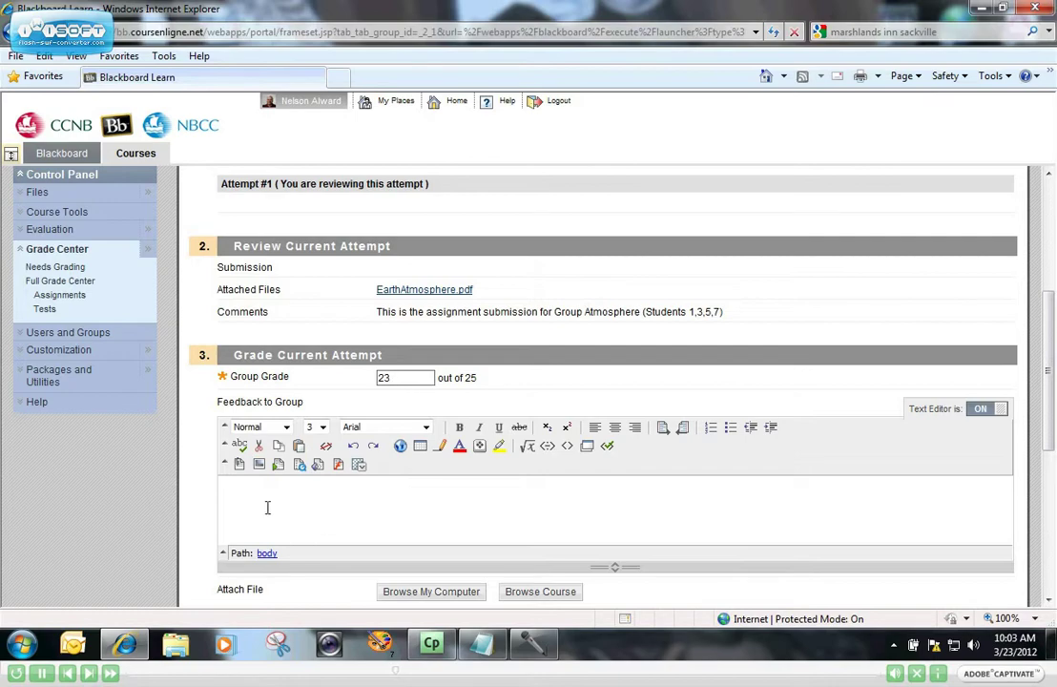
pyautogui.click(234, 492)
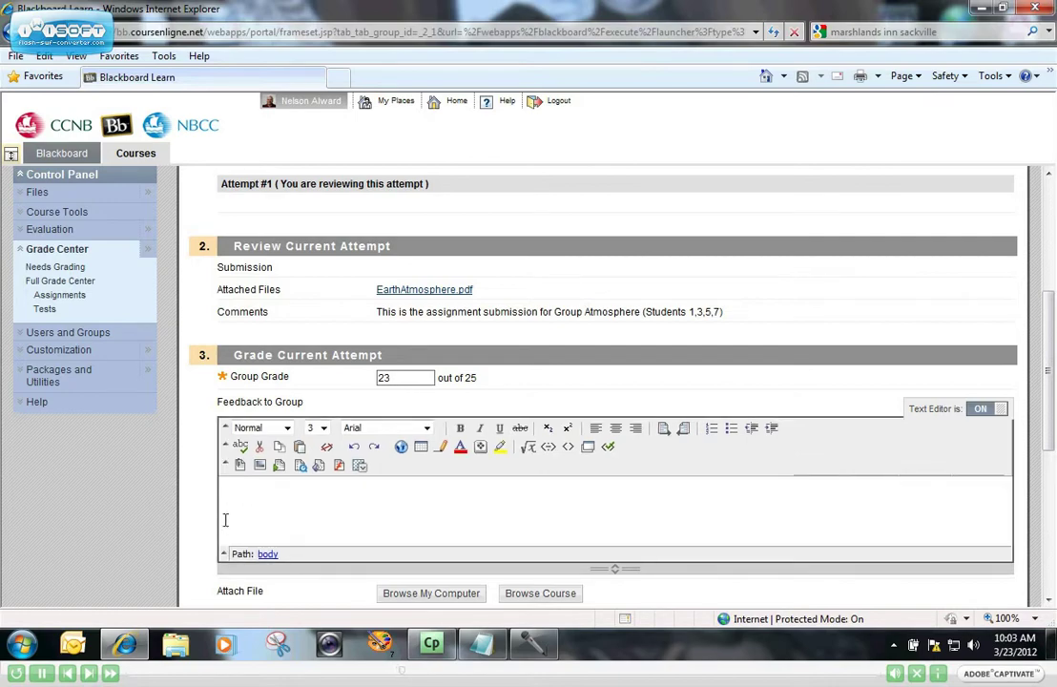
pyautogui.write('see attach')
pyautogui.write('ed ass')
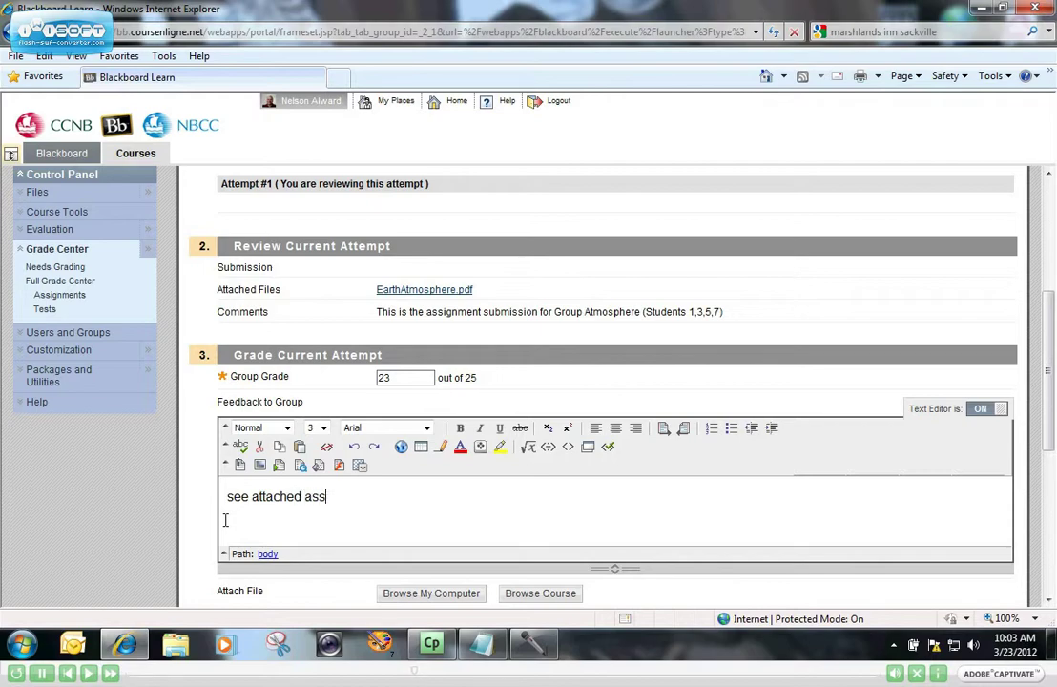
pyautogui.write('ignment for fee')
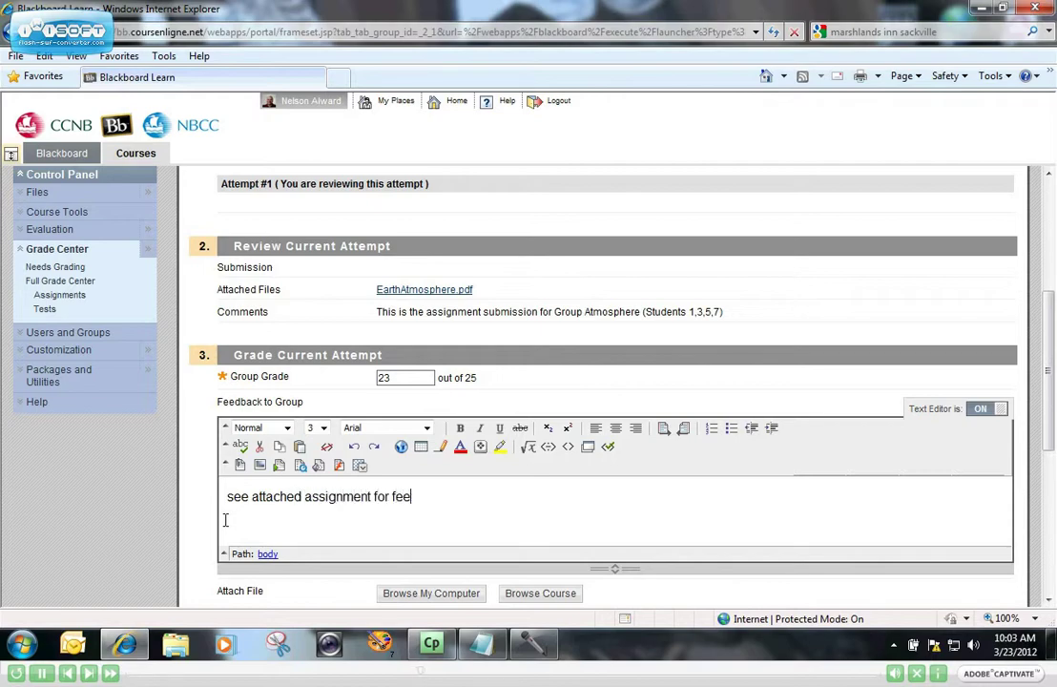
pyautogui.write('dback')
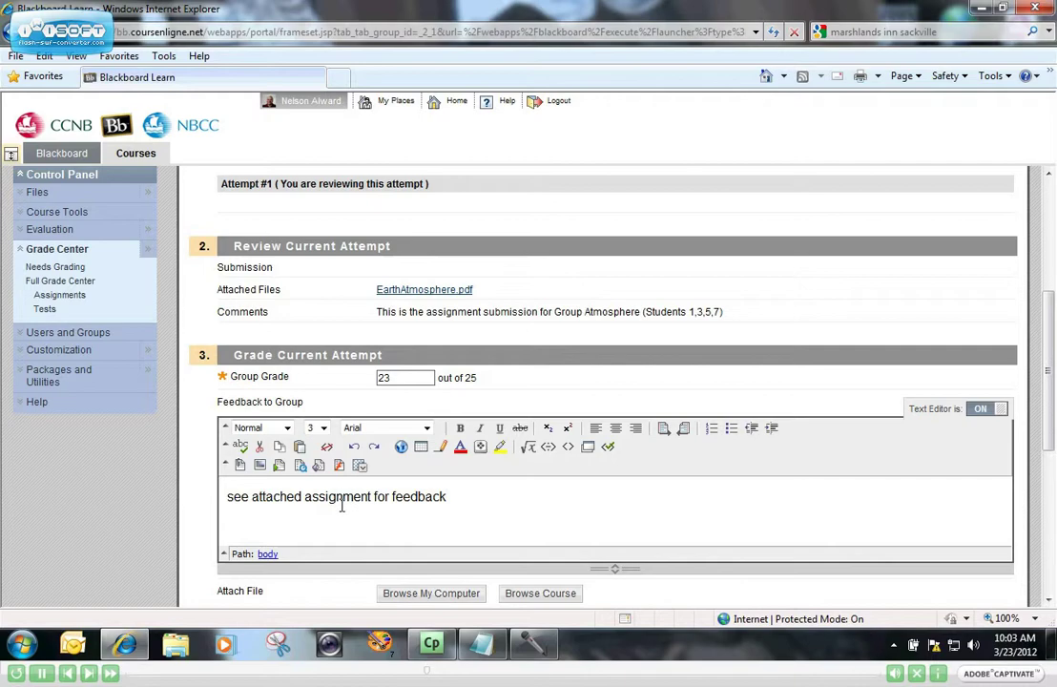
# Attach the graded EarthAtmosphere Group assignment file as feedback and submit the grade
pyautogui.moveTo(1051, 375); pyautogui.dragTo(1052, 434)
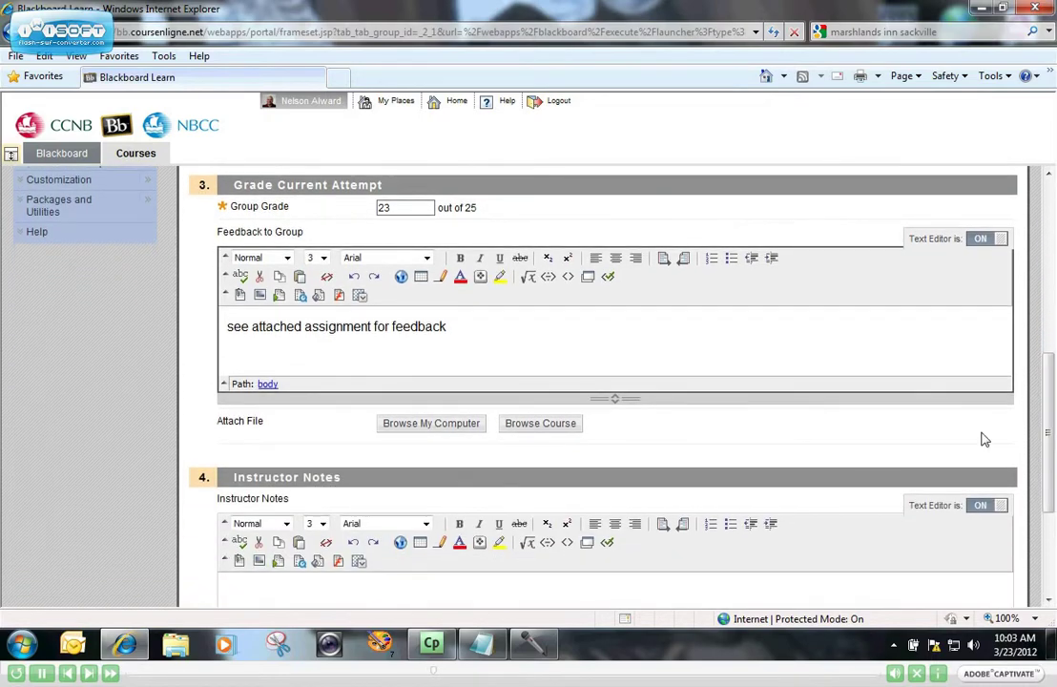
pyautogui.click(417, 424)
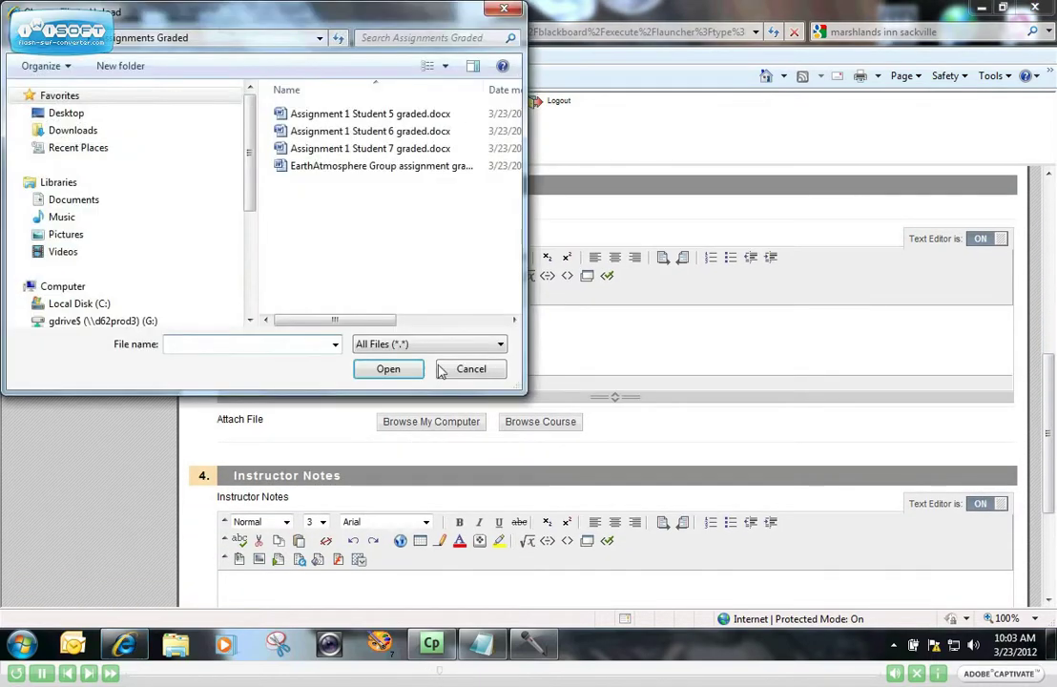
pyautogui.moveTo(380, 166)
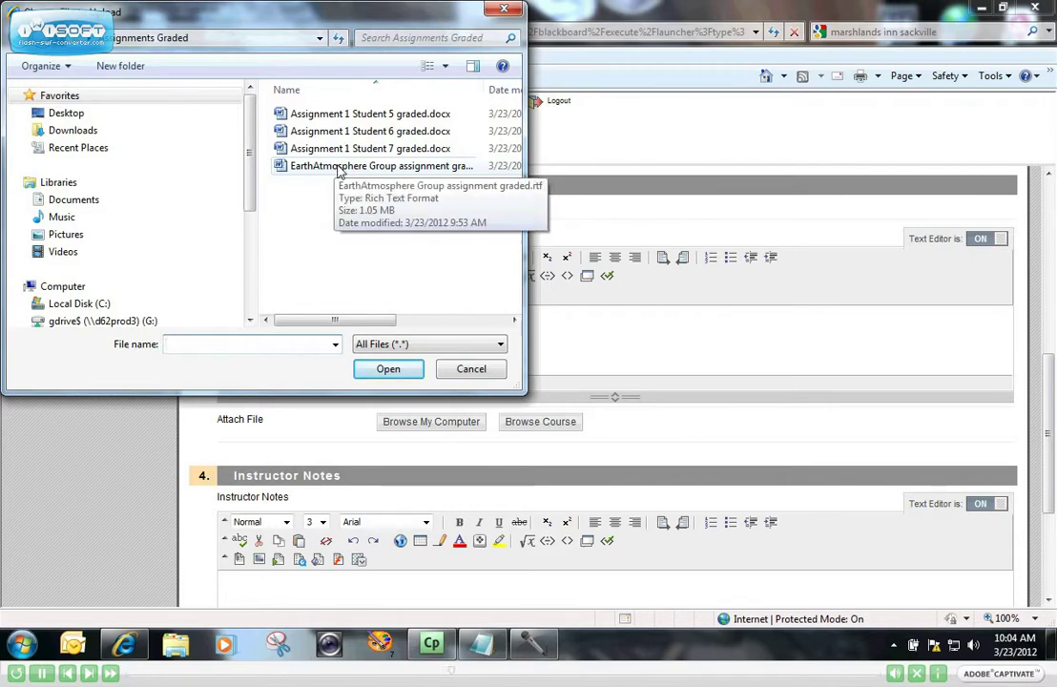
pyautogui.doubleClick(416, 168)
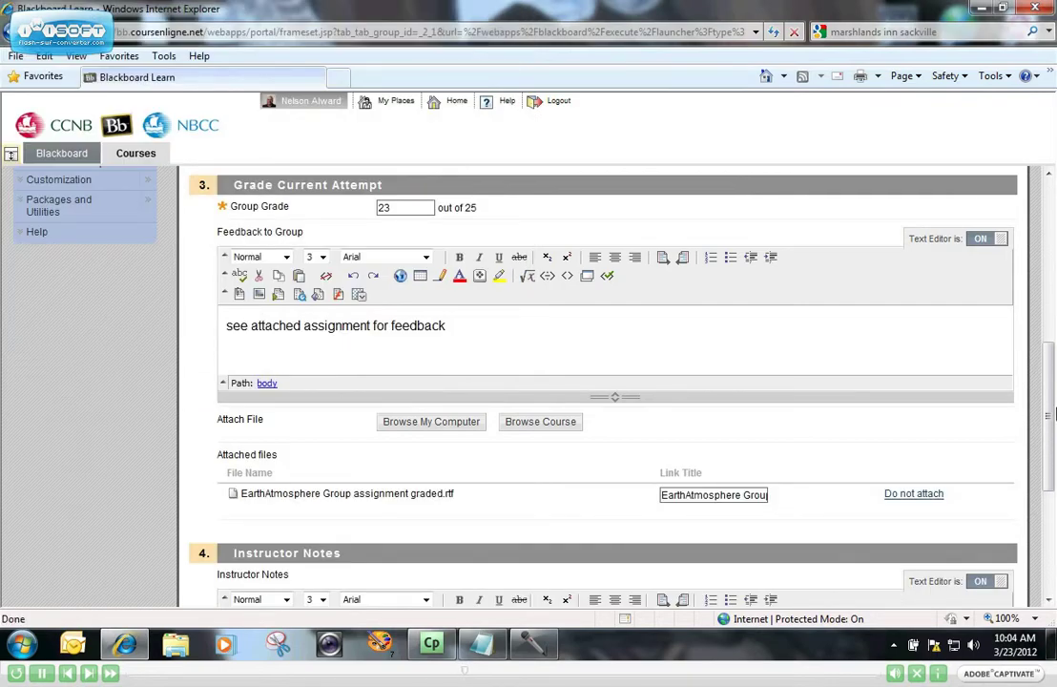
pyautogui.moveTo(1053, 389); pyautogui.dragTo(1055, 443)
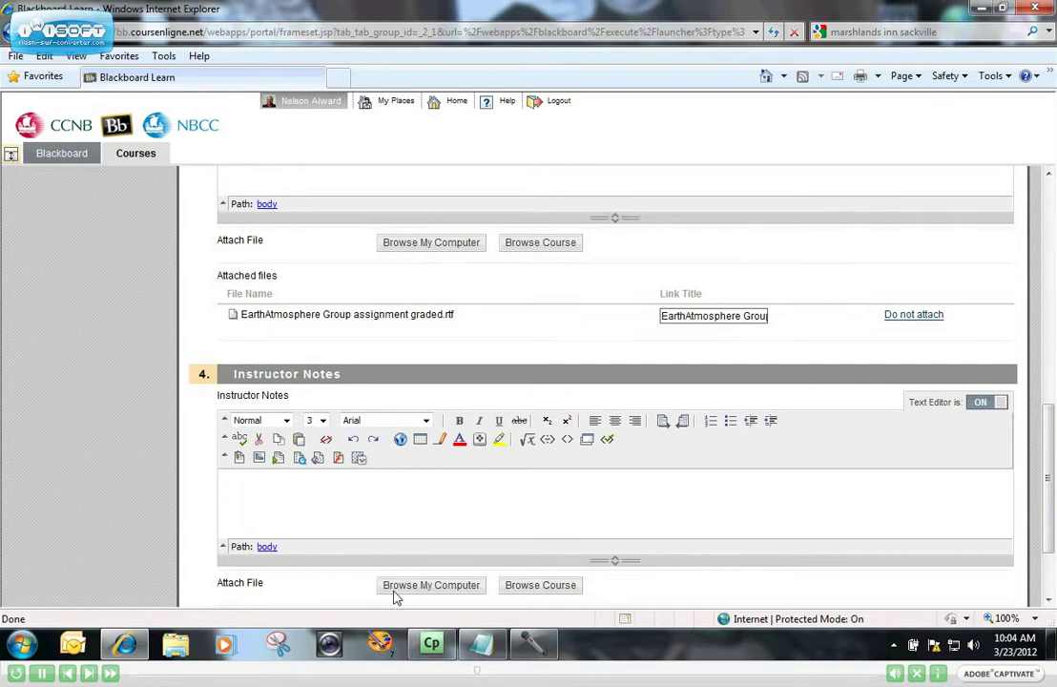
pyautogui.click(229, 487)
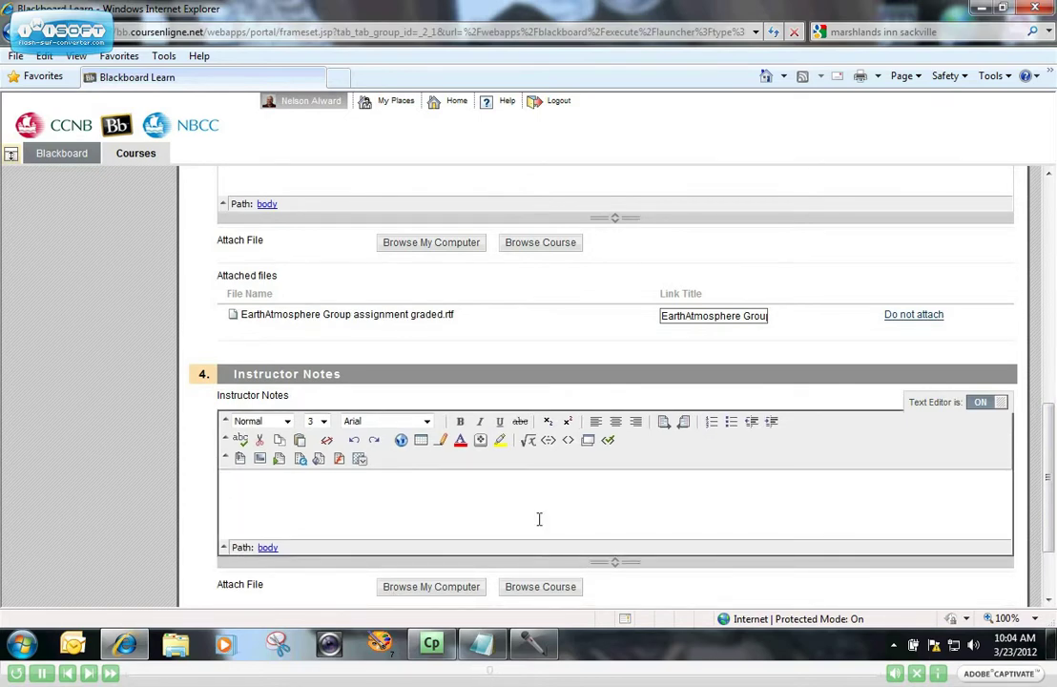
pyautogui.moveTo(1051, 424); pyautogui.dragTo(1051, 463)
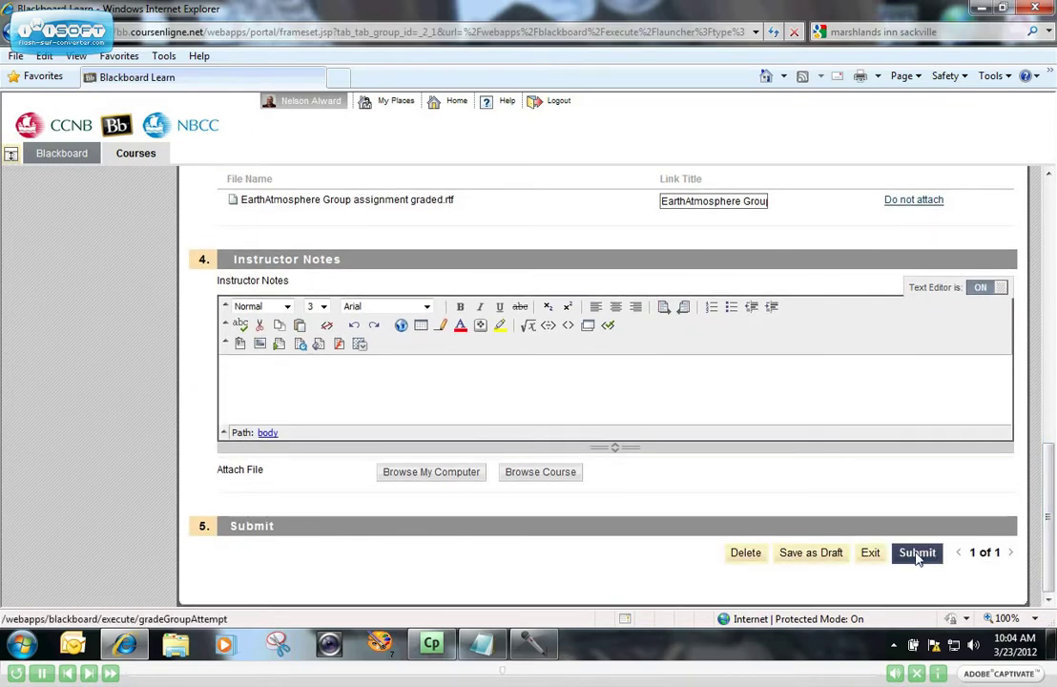
pyautogui.click(918, 553)
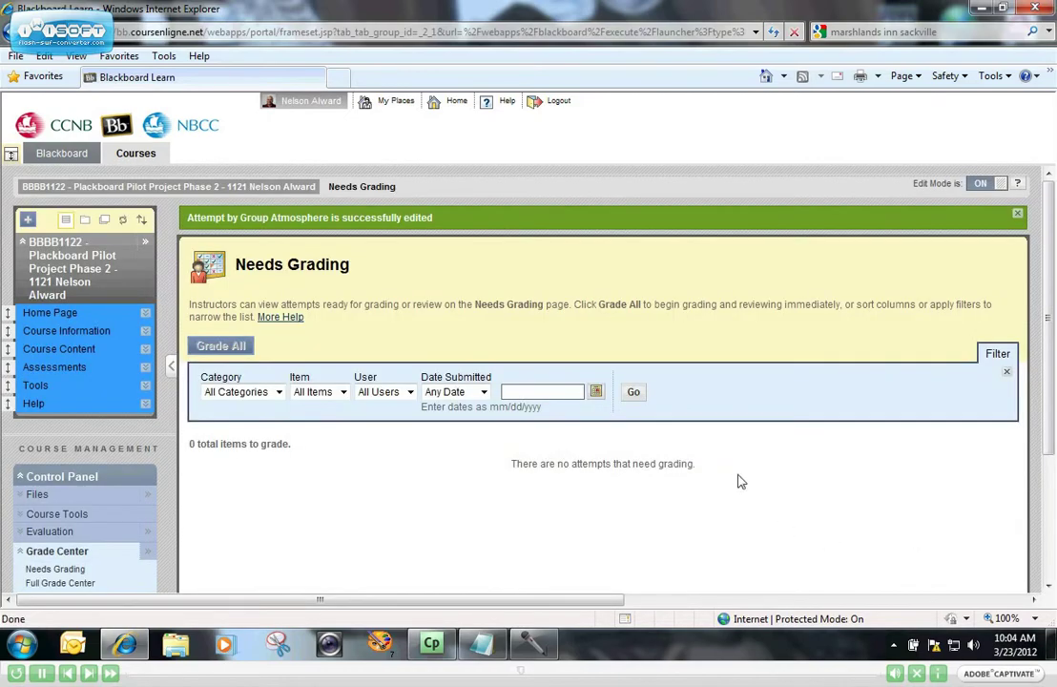
# Open the Full Grade Center and scroll to the 23.00 Sustainability grades
pyautogui.scroll(-2, 324, 541)
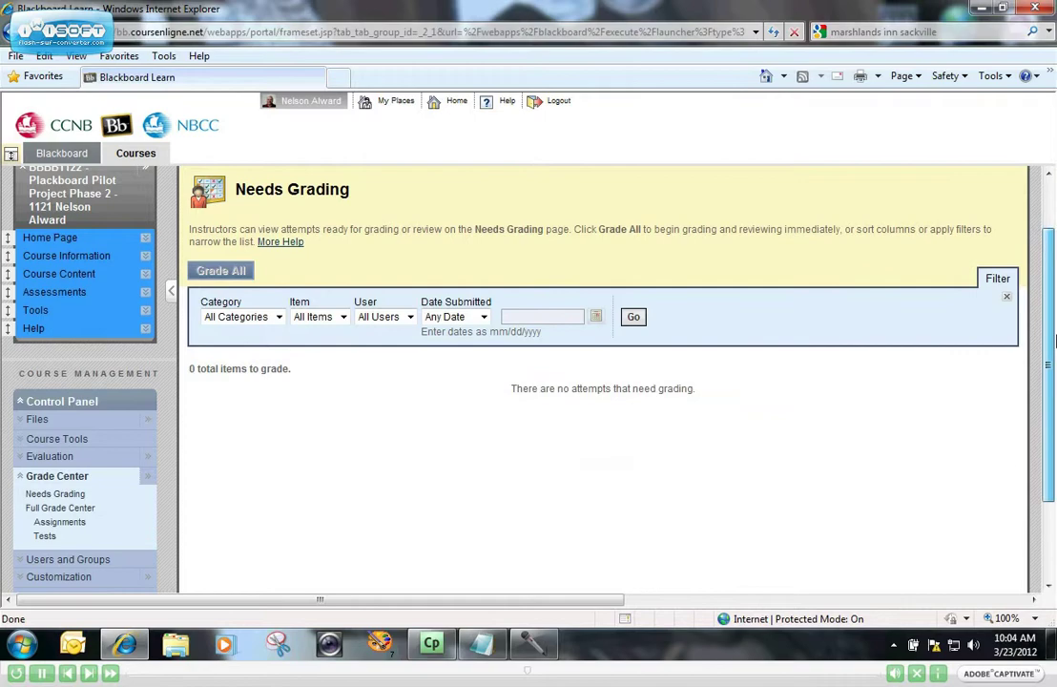
pyautogui.click(49, 495)
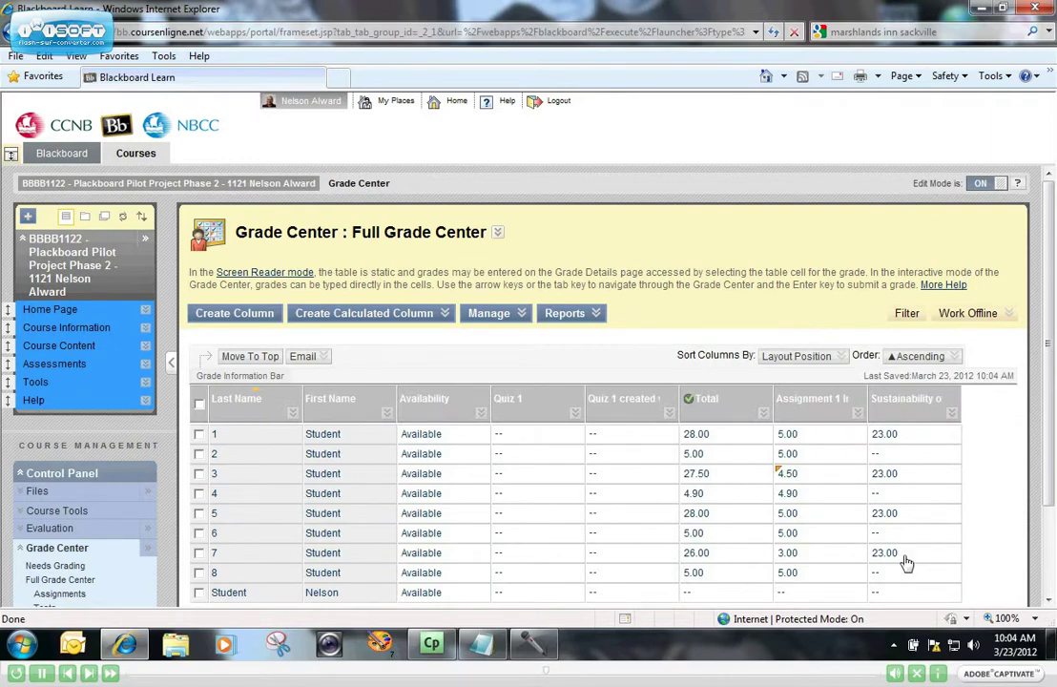
pyautogui.scroll(-1, 1051, 396)
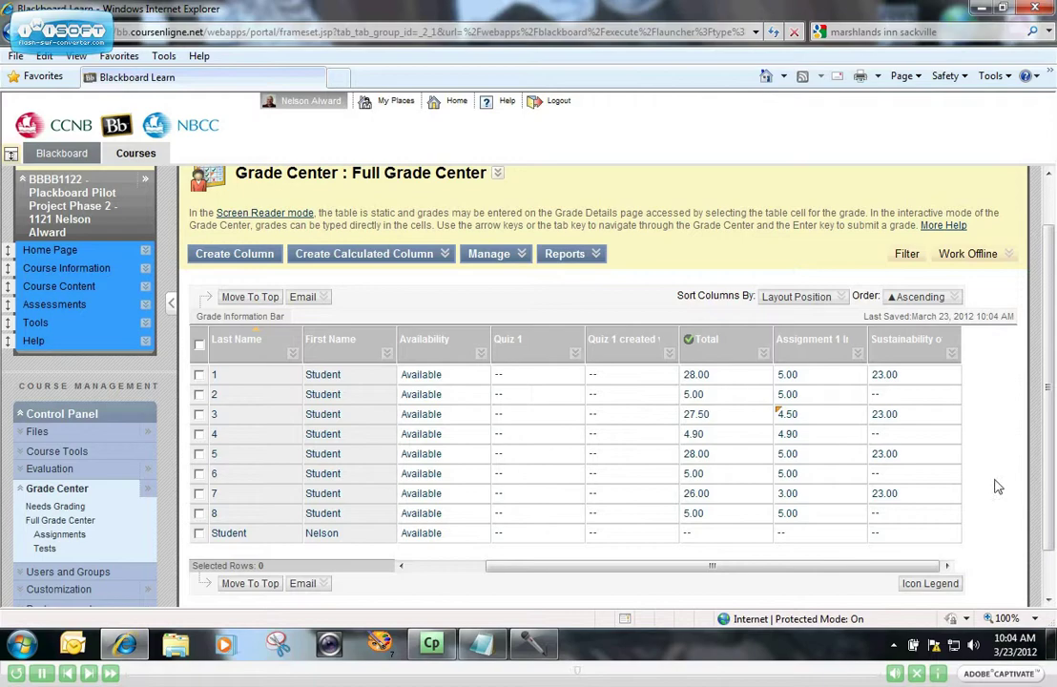
pyautogui.moveTo(951, 508)
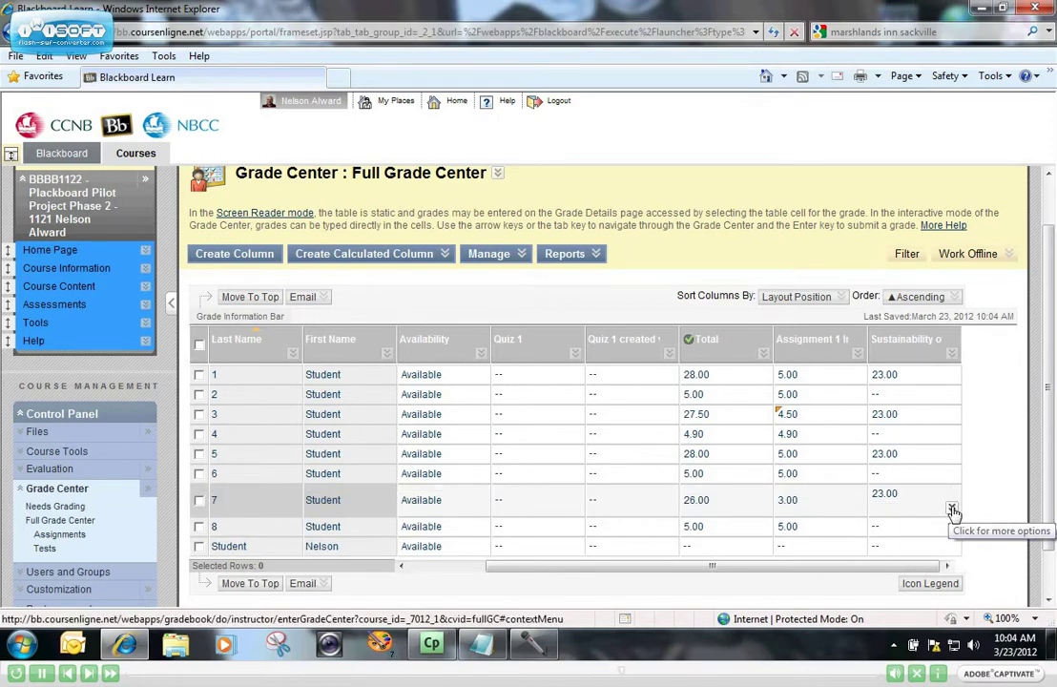
# Open Student 7's grade details from their Sustainability grade cell menu
pyautogui.click(952, 508)
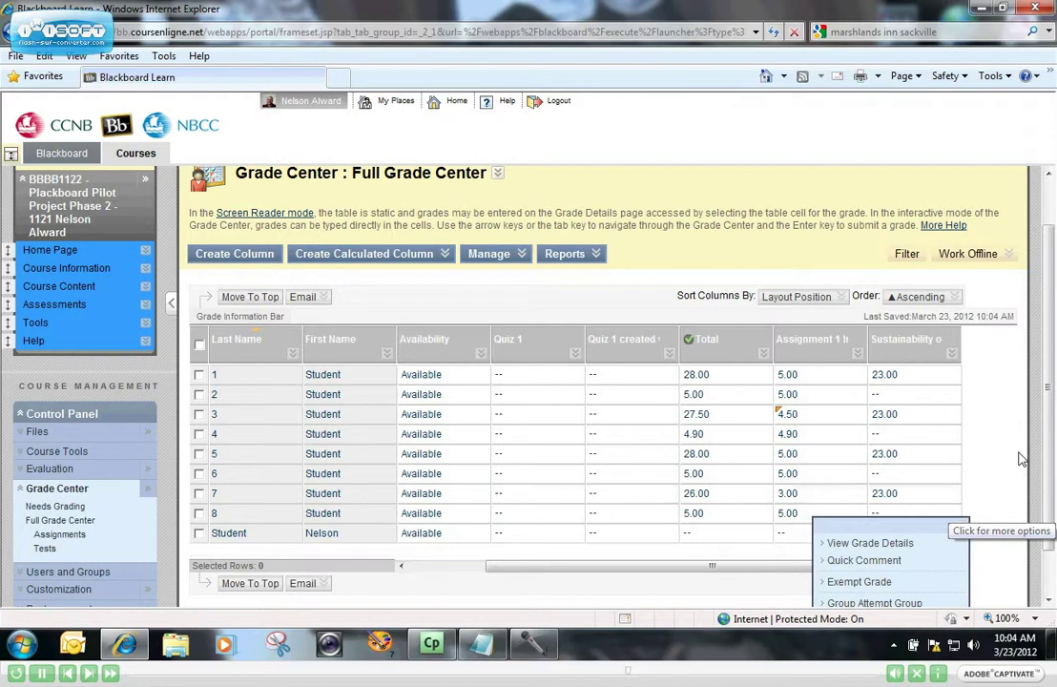
pyautogui.scroll(-1, 954, 510)
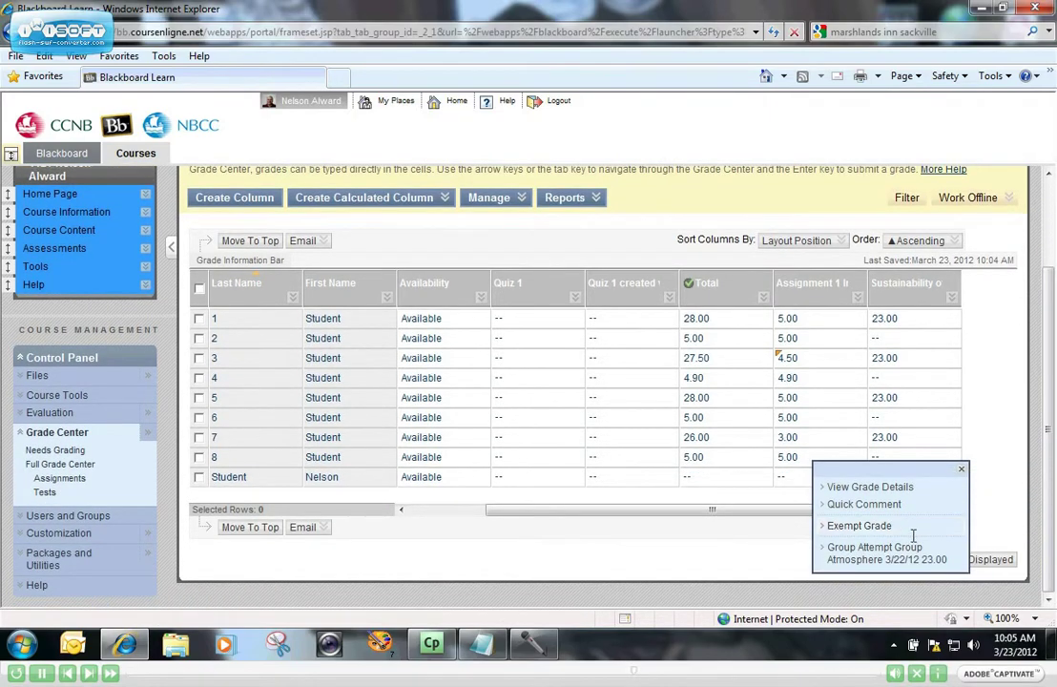
pyautogui.click(864, 488)
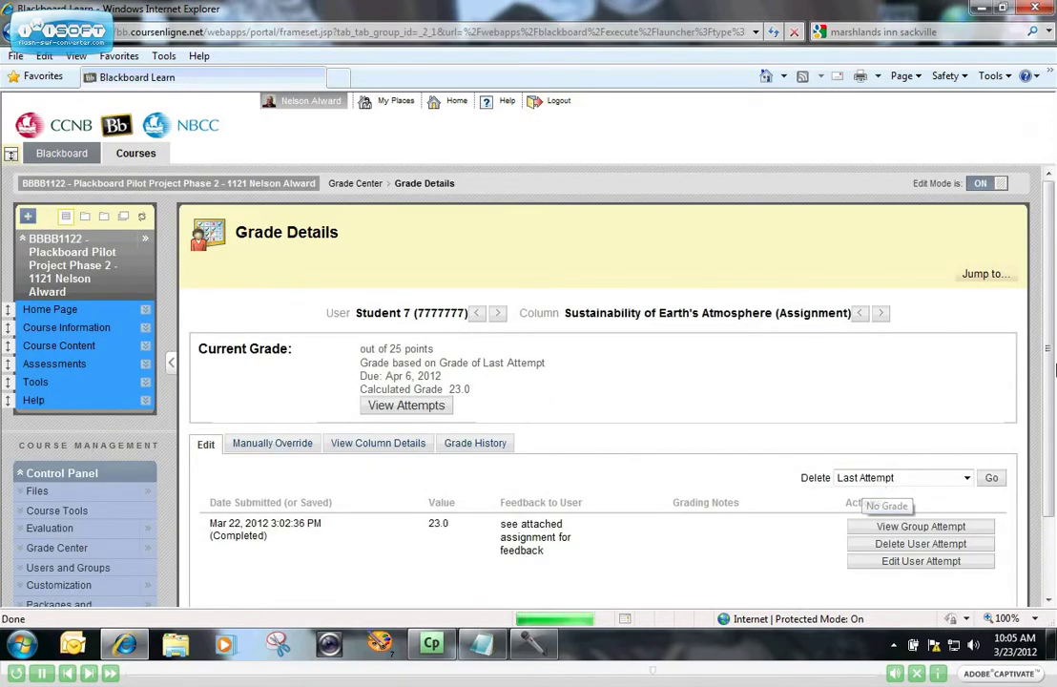
pyautogui.moveTo(1050, 367); pyautogui.dragTo(1050, 410)
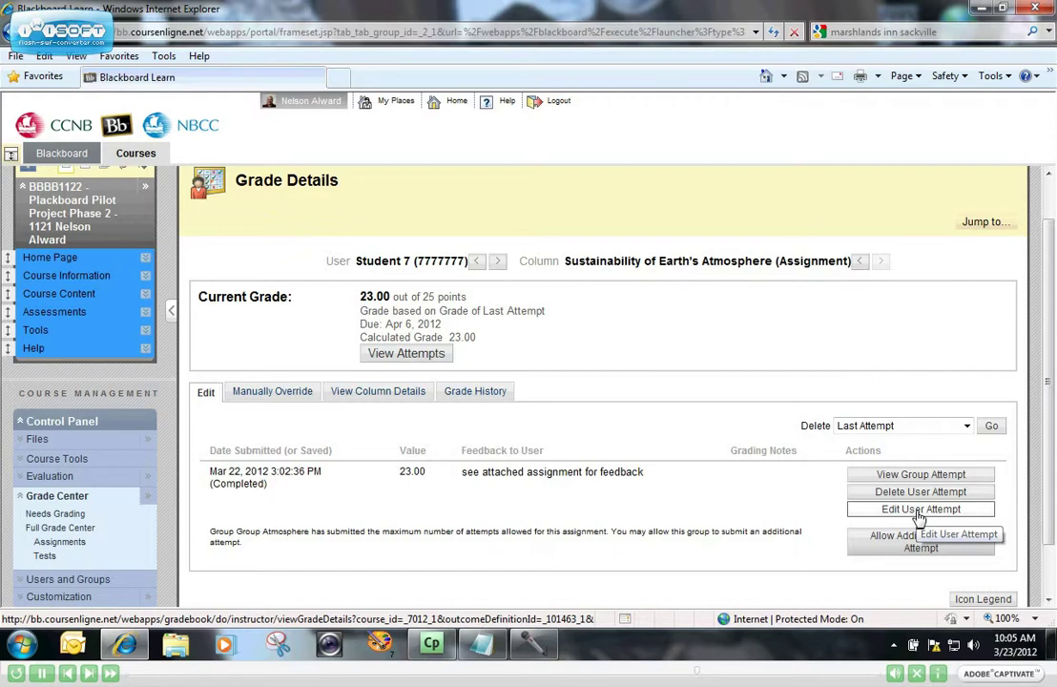
# Edit Student 7's attempt, enter a grade of 15 and delete the old feedback
pyautogui.click(919, 513)
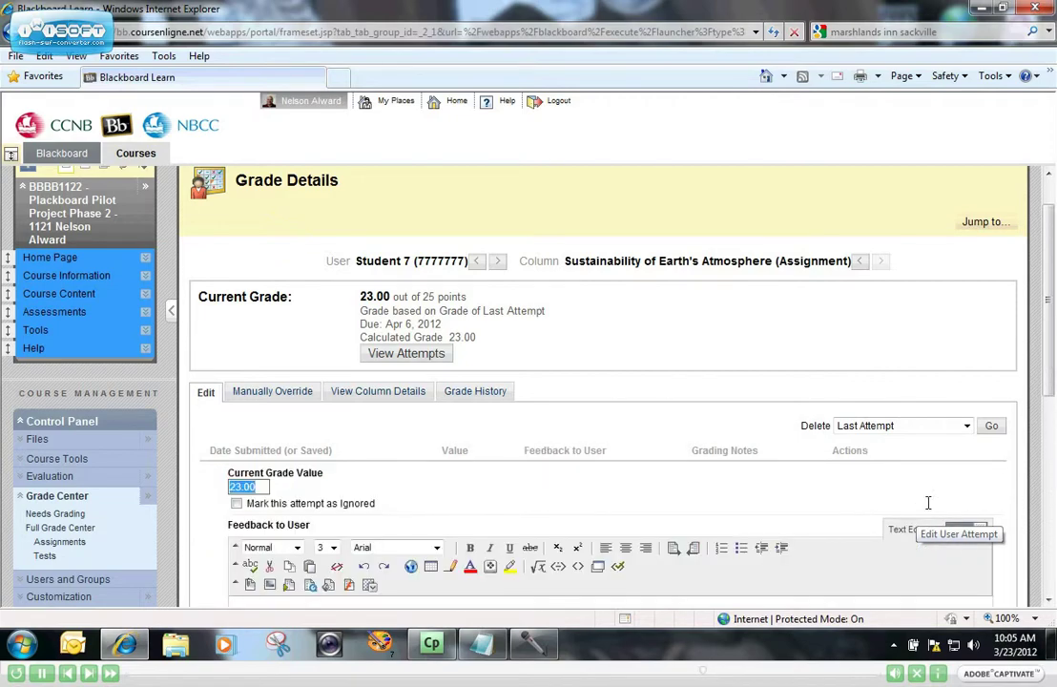
pyautogui.scroll(-2, 630, 472)
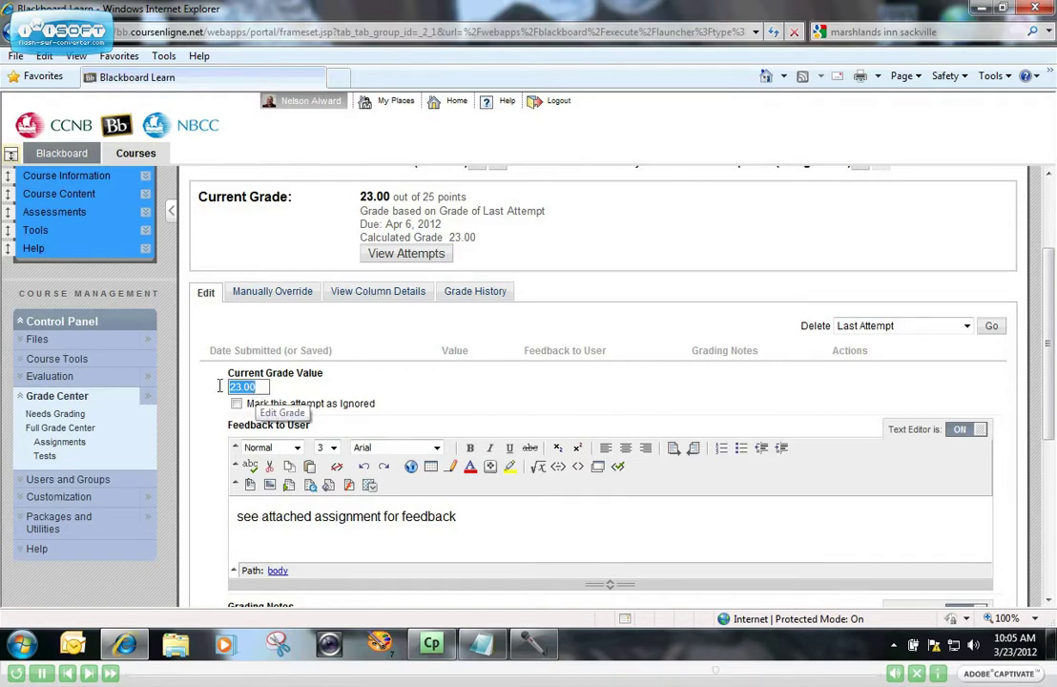
pyautogui.write('15')
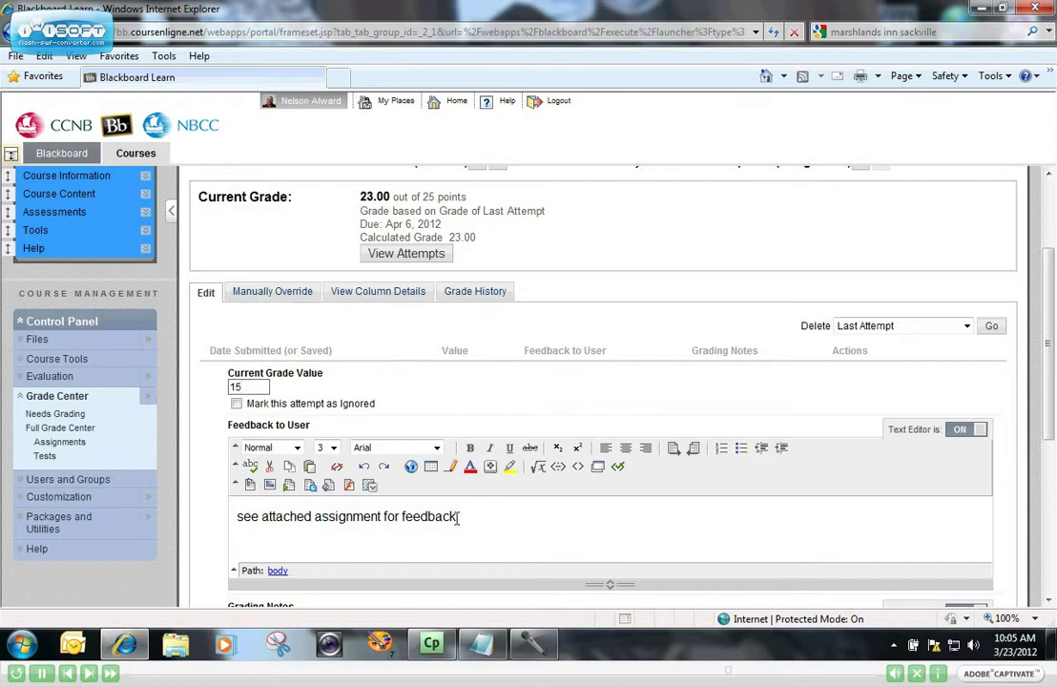
pyautogui.moveTo(466, 516); pyautogui.dragTo(227, 516)
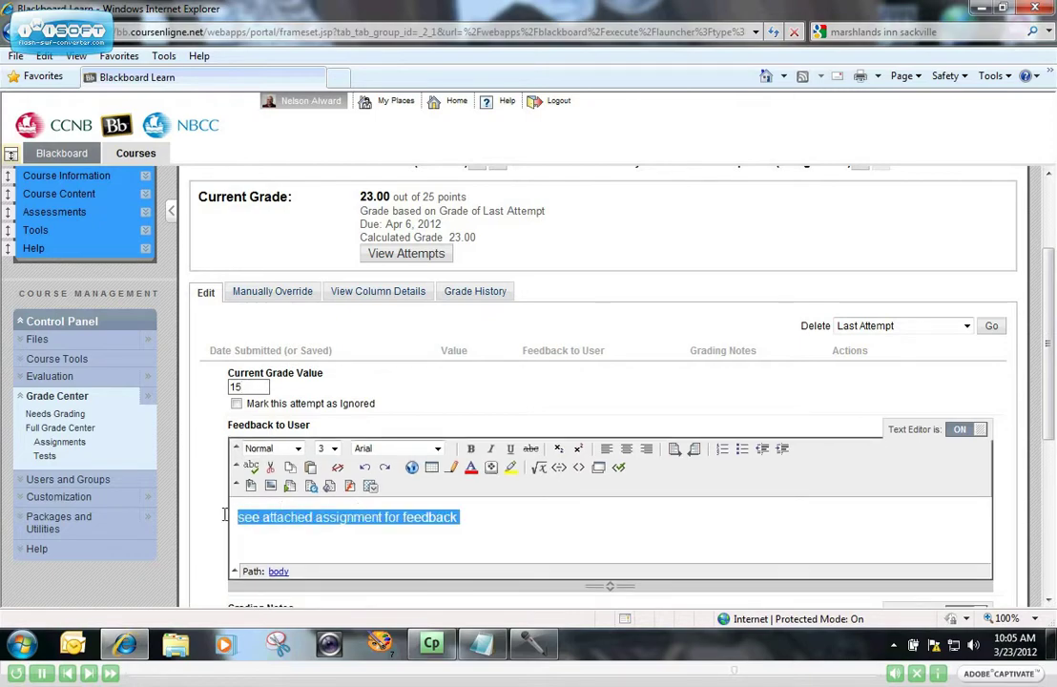
pyautogui.press('Delete')
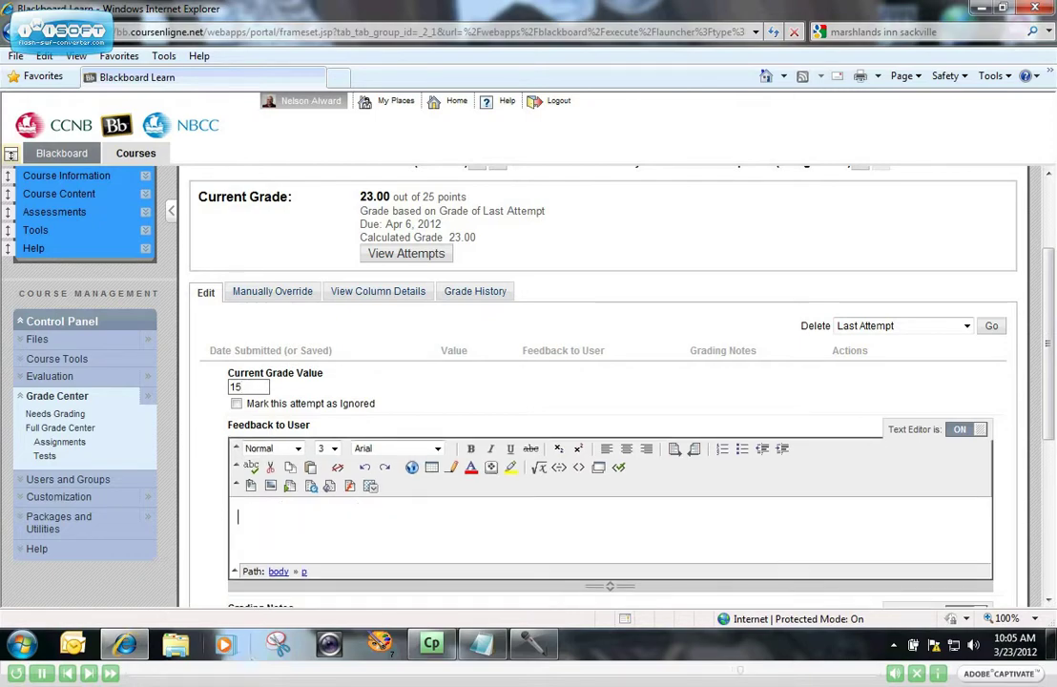
# Paste the prepared Notepad comment about reduced group contribution into Feedback to User
pyautogui.click(484, 646)
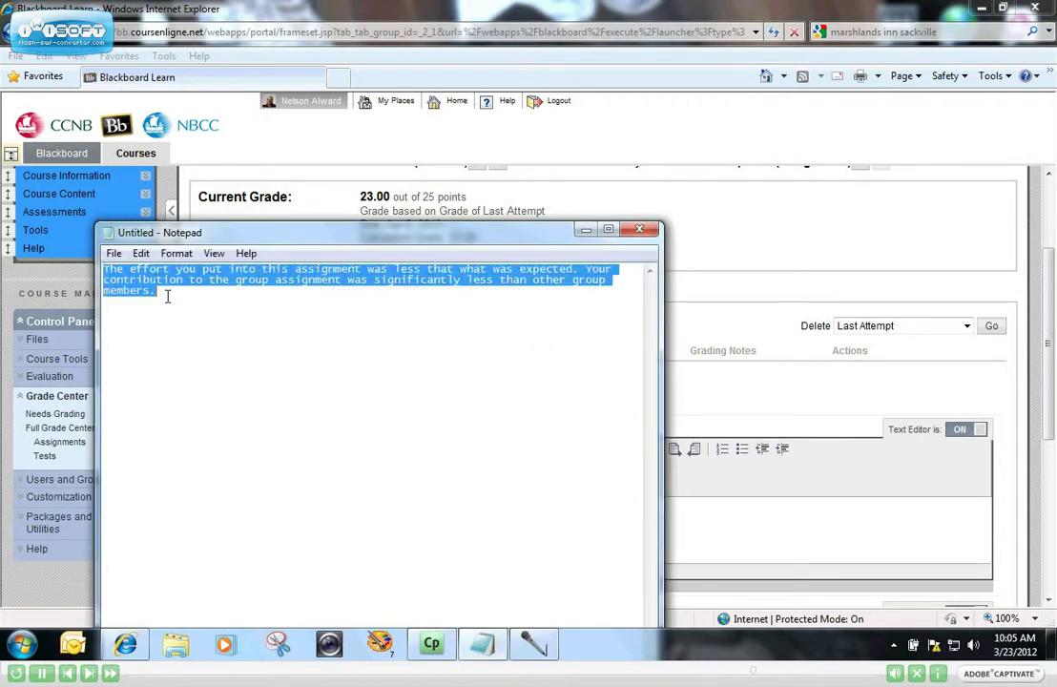
pyautogui.rightClick(141, 278)
pyautogui.click(176, 333)
pyautogui.click(585, 230)
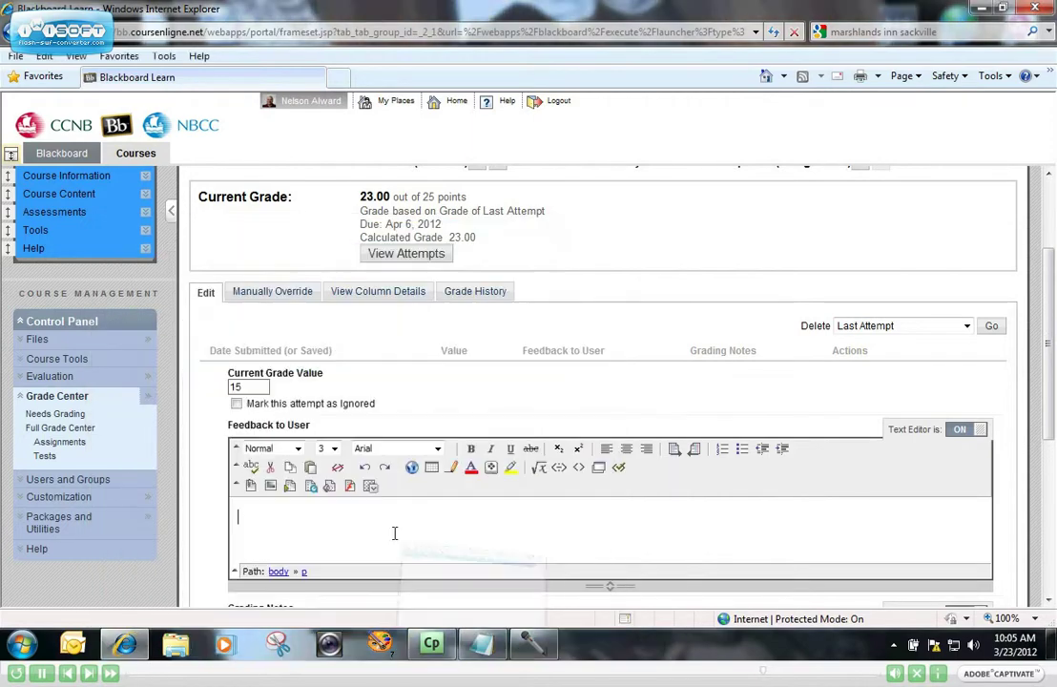
pyautogui.rightClick(244, 516)
pyautogui.click(286, 460)
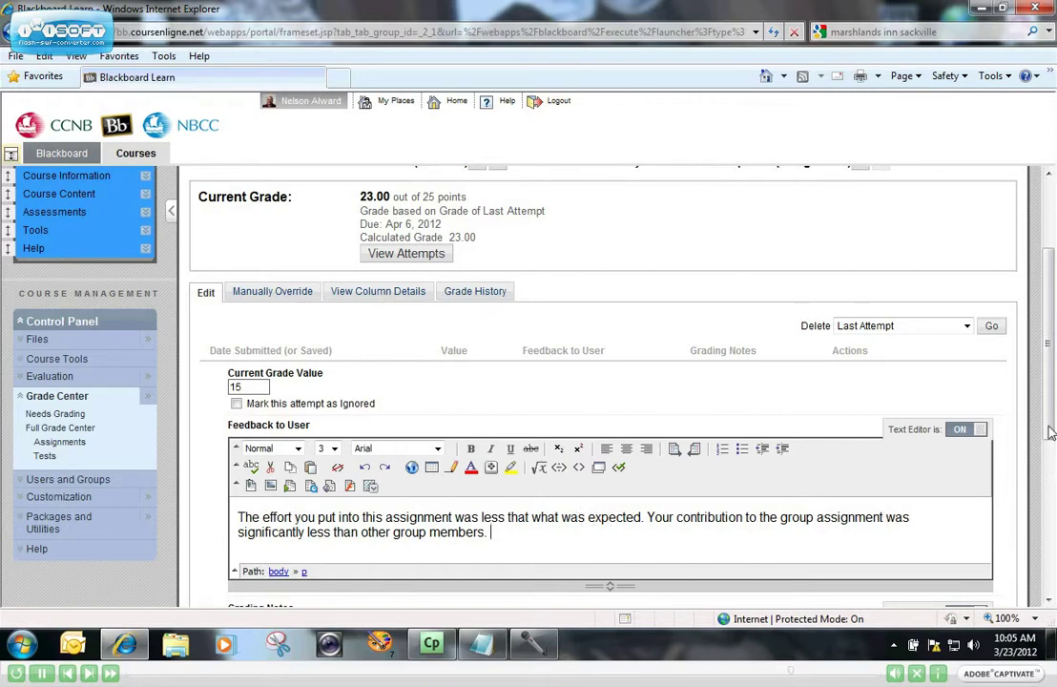
pyautogui.moveTo(1051, 407); pyautogui.dragTo(1054, 568)
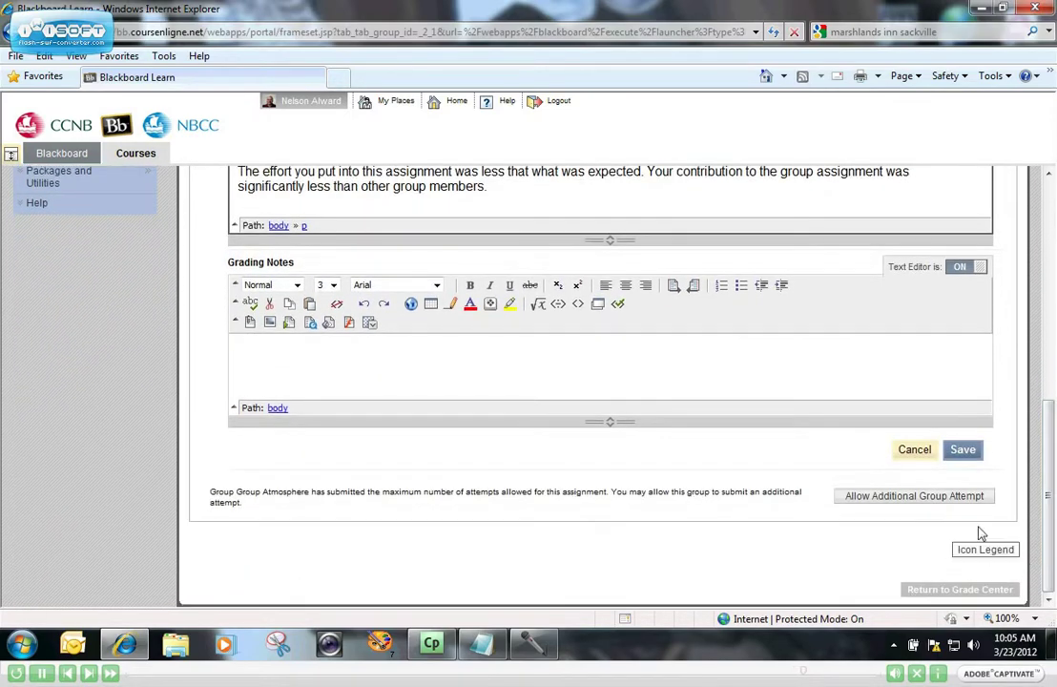
# Save Student 7's attempt and check the 15.00 in the Full Grade Center
pyautogui.click(963, 450)
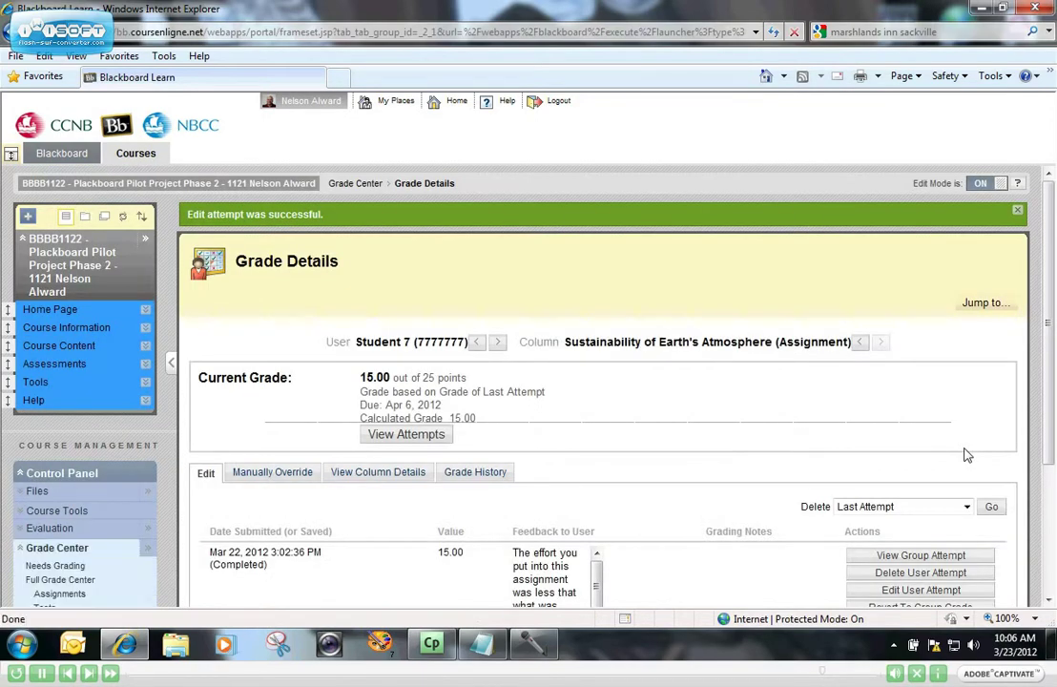
pyautogui.click(52, 586)
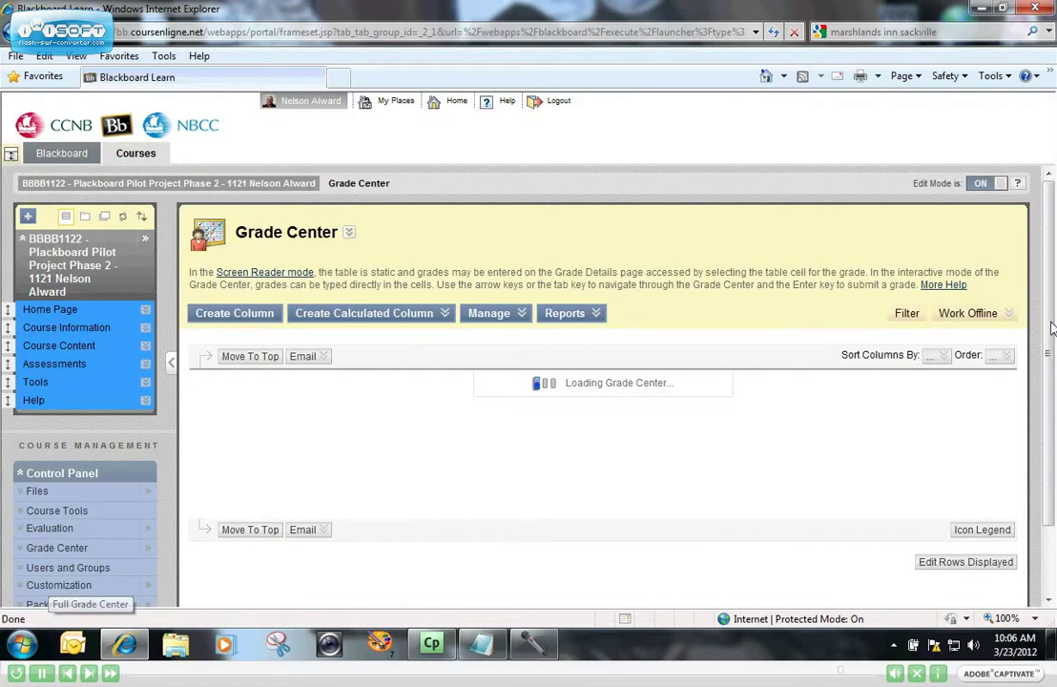
pyautogui.moveTo(1049, 334); pyautogui.dragTo(1053, 383)
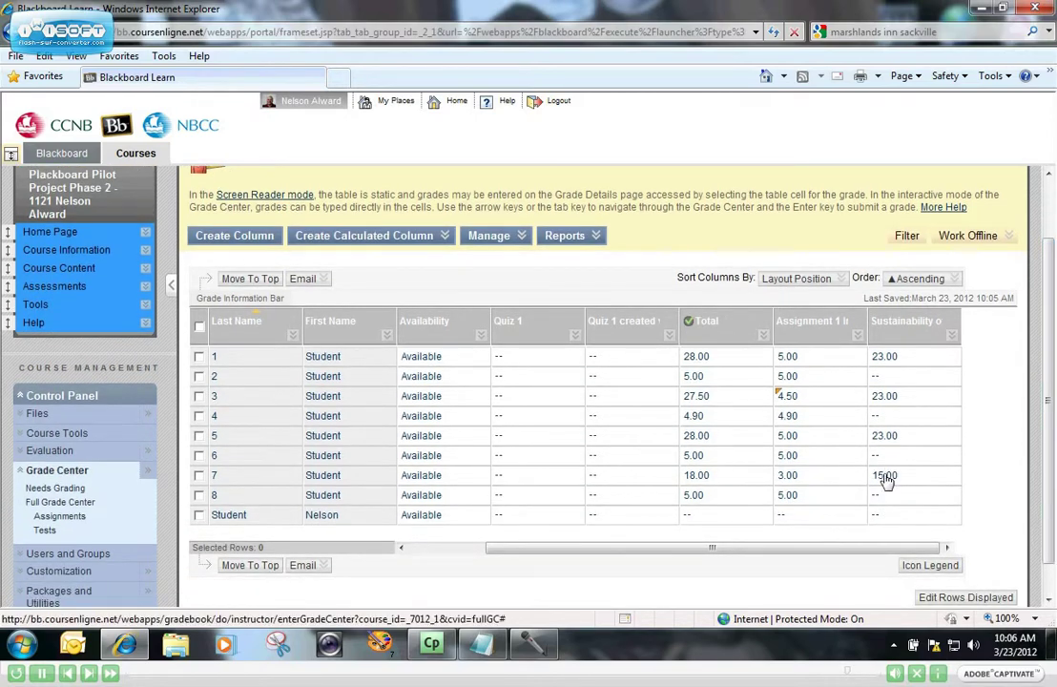